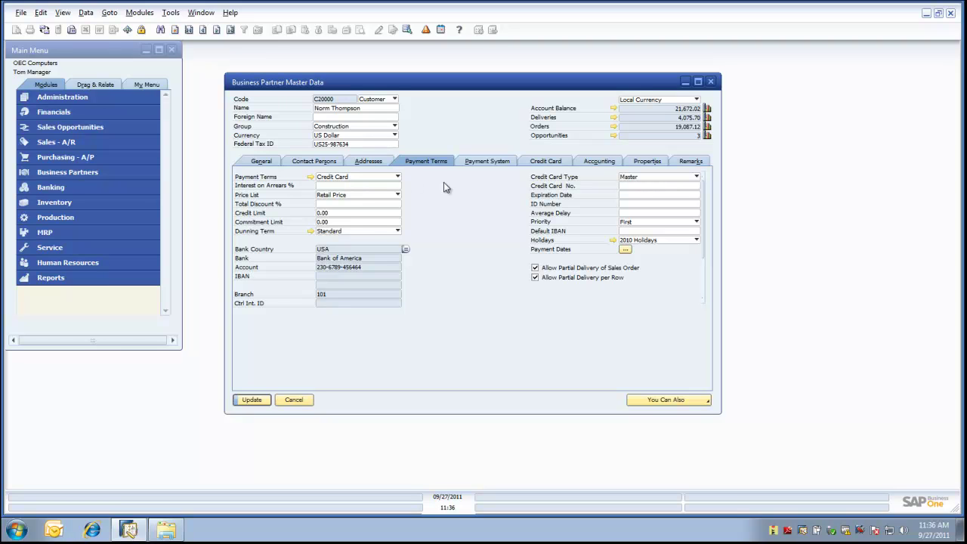
# Show the customer's saved MasterCard and Visa, and view the MasterCard details (expiry 12/15).
pyautogui.click(547, 163)
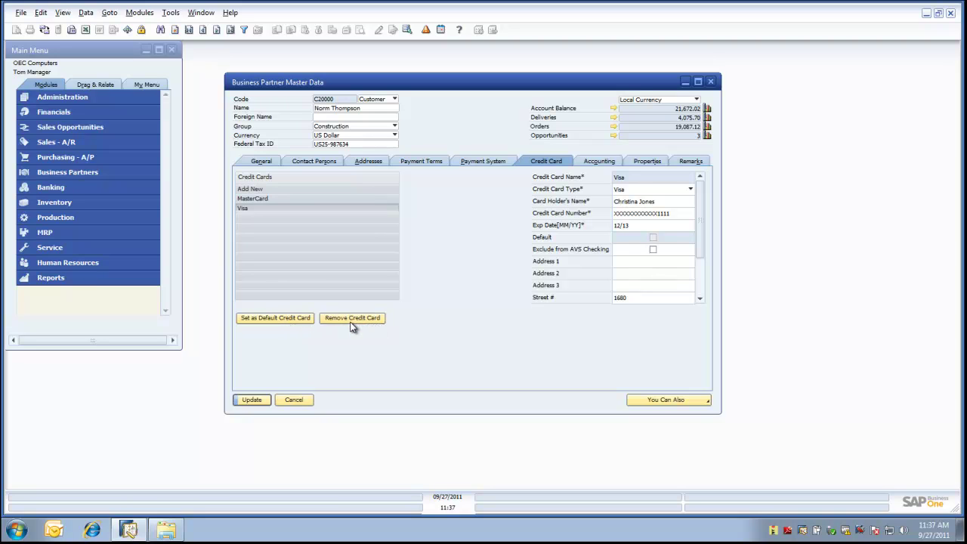
pyautogui.click(247, 199)
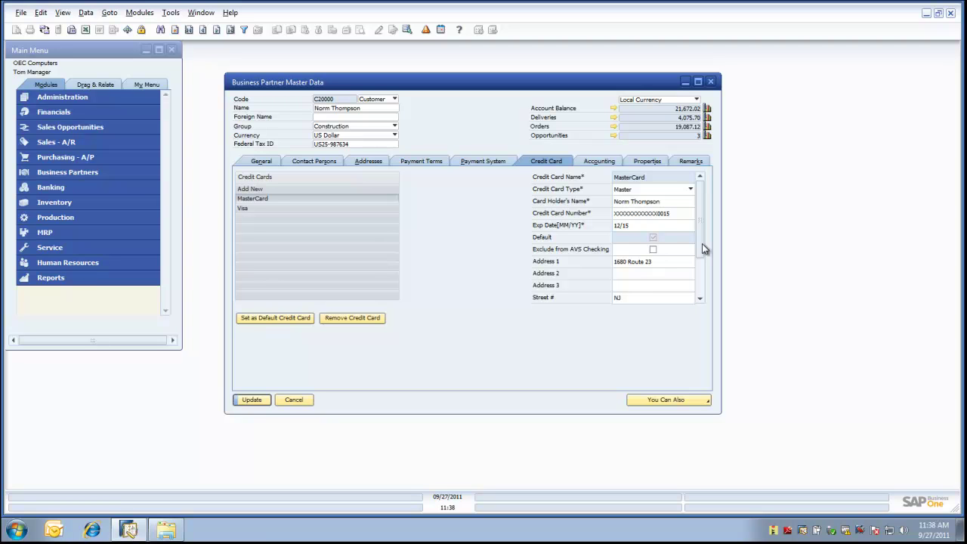
pyautogui.moveTo(702, 244); pyautogui.dragTo(703, 284)
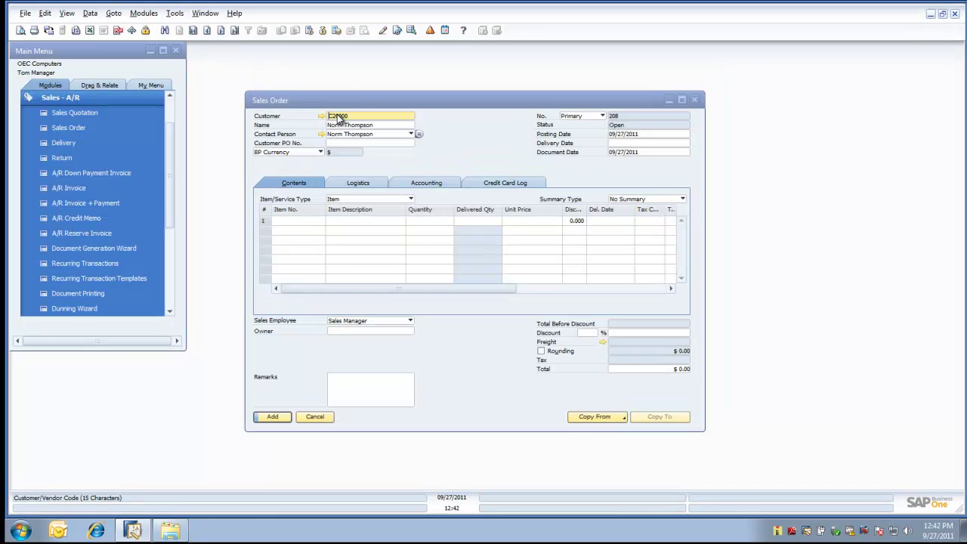
# Enter item A00001 with quantity 2 on the sales order ($498.20) and add it.
pyautogui.click(615, 144)
pyautogui.click(276, 221)
pyautogui.write('a00001')
pyautogui.press('Tab')
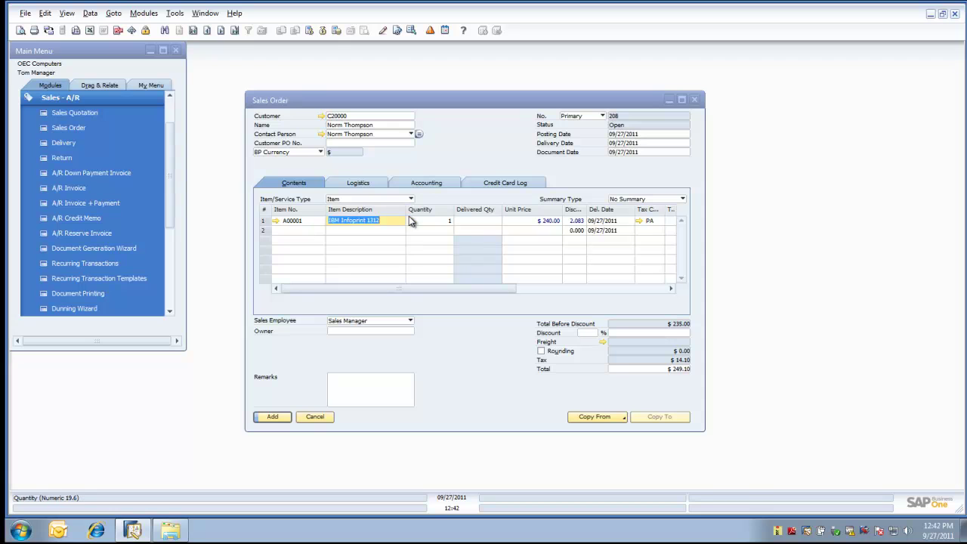
pyautogui.click(417, 222)
pyautogui.write('2')
pyautogui.press('Tab')
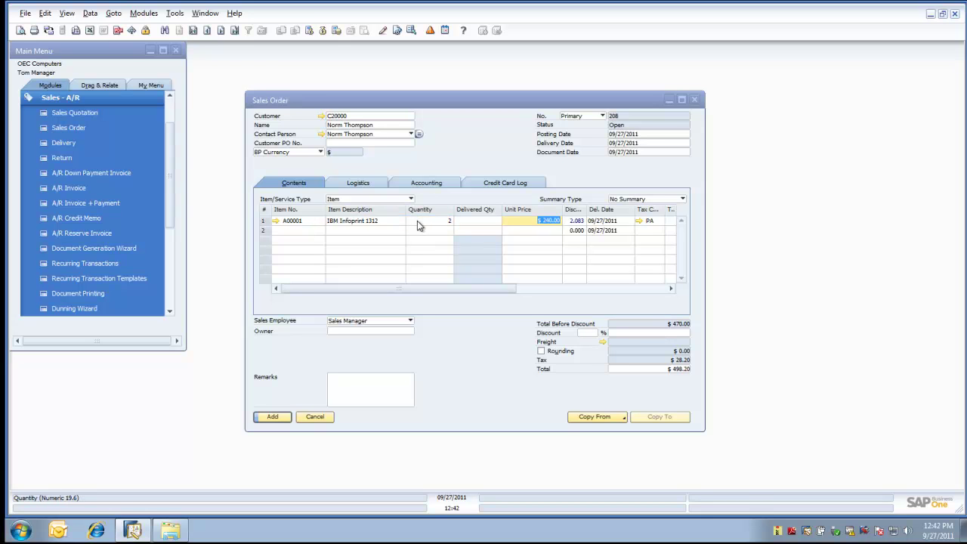
pyautogui.click(272, 417)
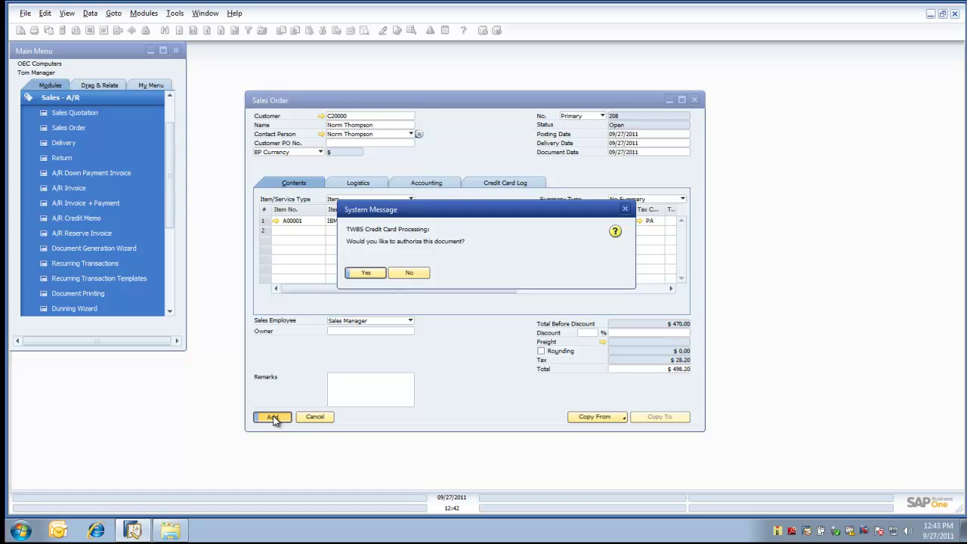
# Accept the prompt to authorize the $498.20 order by credit card.
pyautogui.click(365, 273)
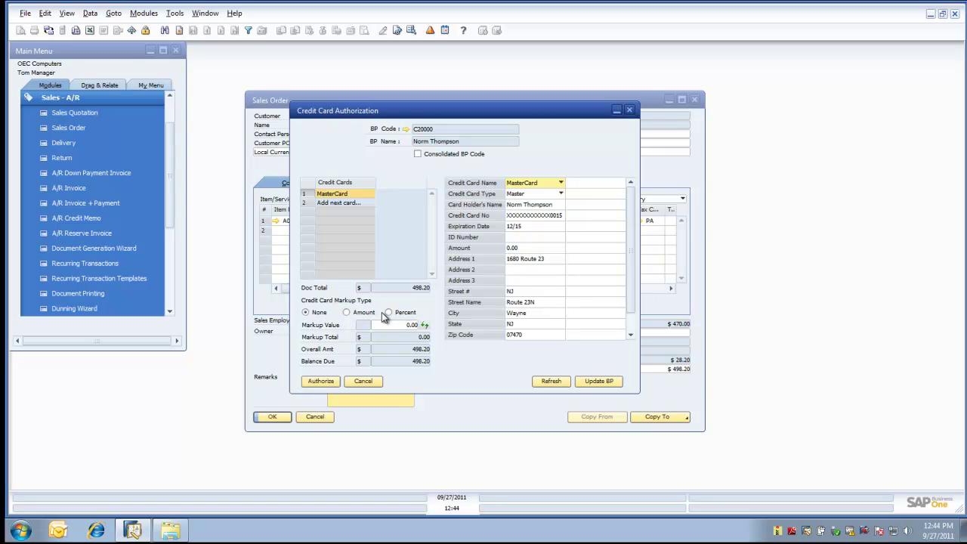
# Charge 255.00 to the MasterCard with ID number 365, then start a second card entry.
pyautogui.click(519, 237)
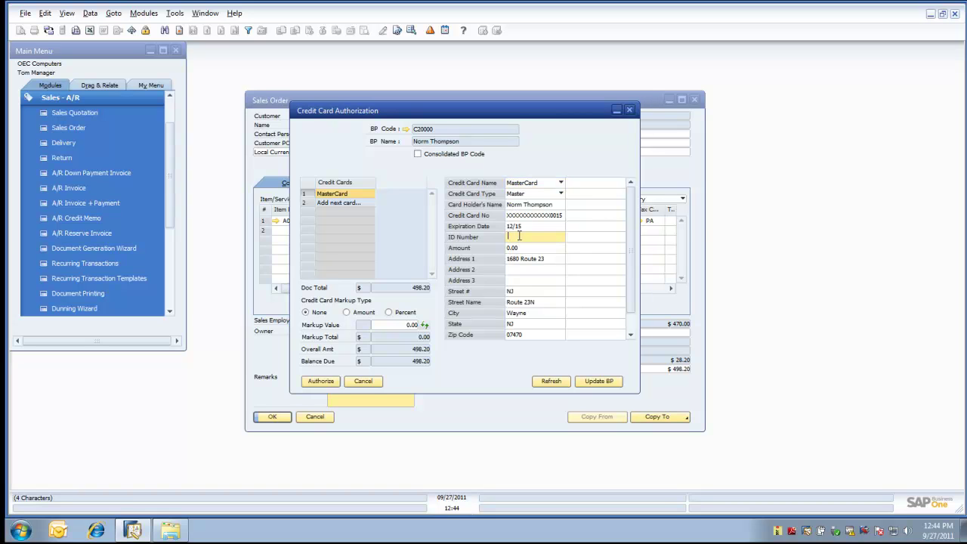
pyautogui.write('365')
pyautogui.click(517, 248)
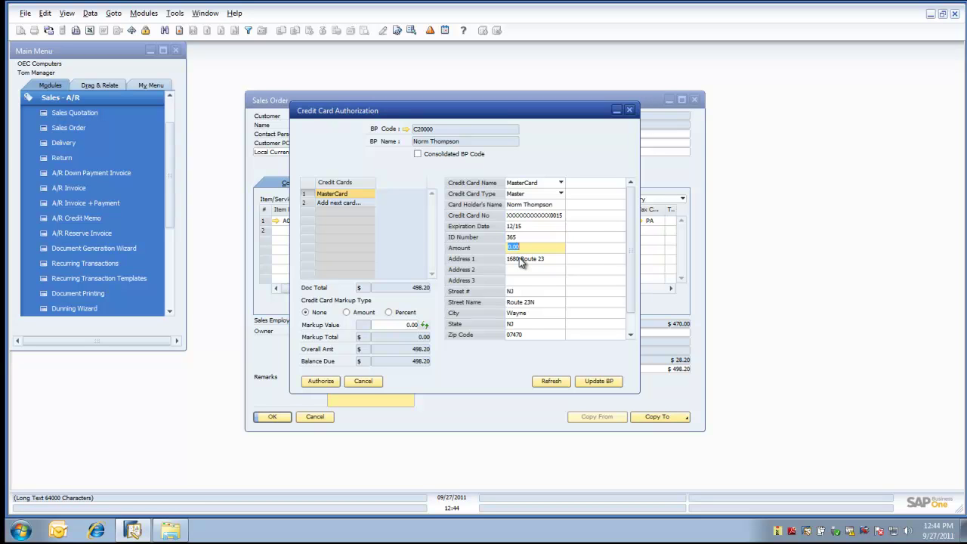
pyautogui.write('255')
pyautogui.click(520, 258)
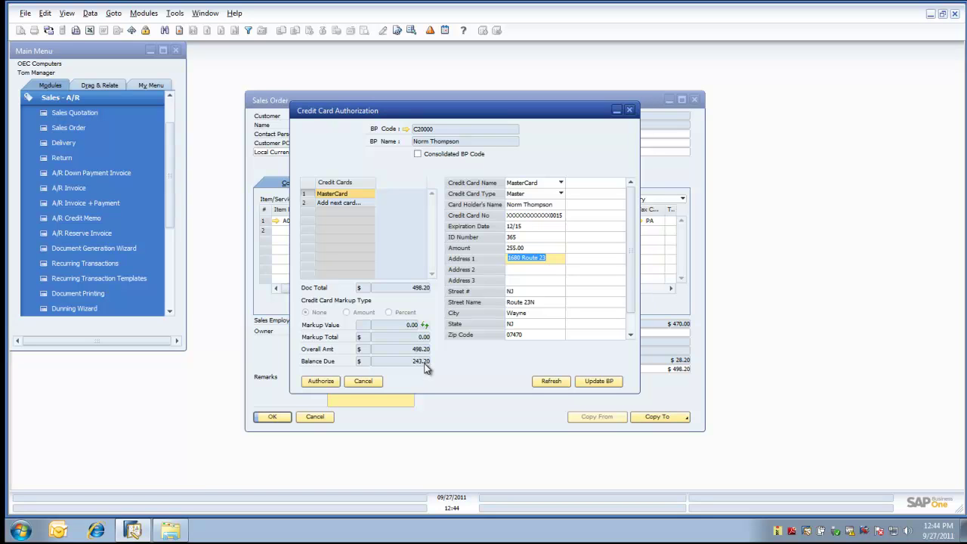
pyautogui.click(340, 204)
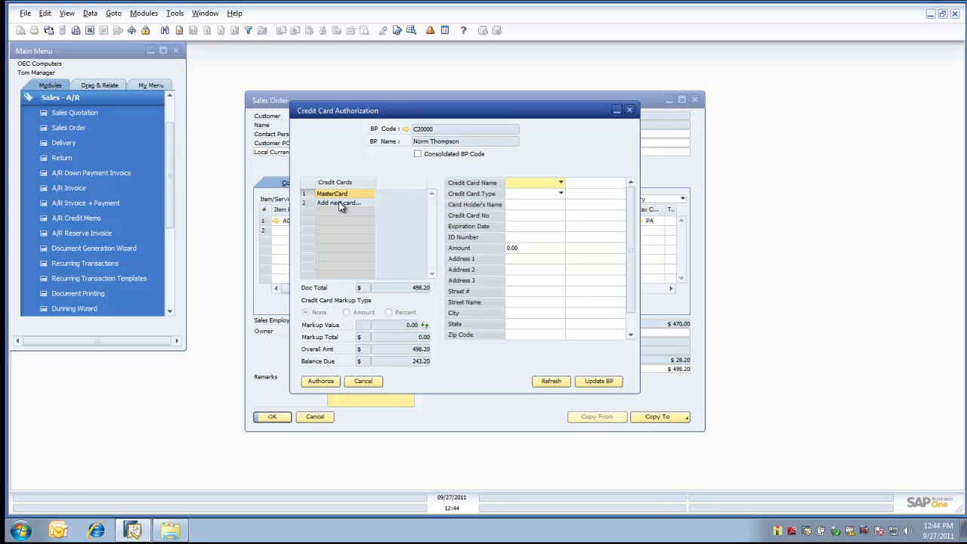
# Add the Visa as the second card with ID number 258 covering the remaining 243.20.
pyautogui.click(562, 183)
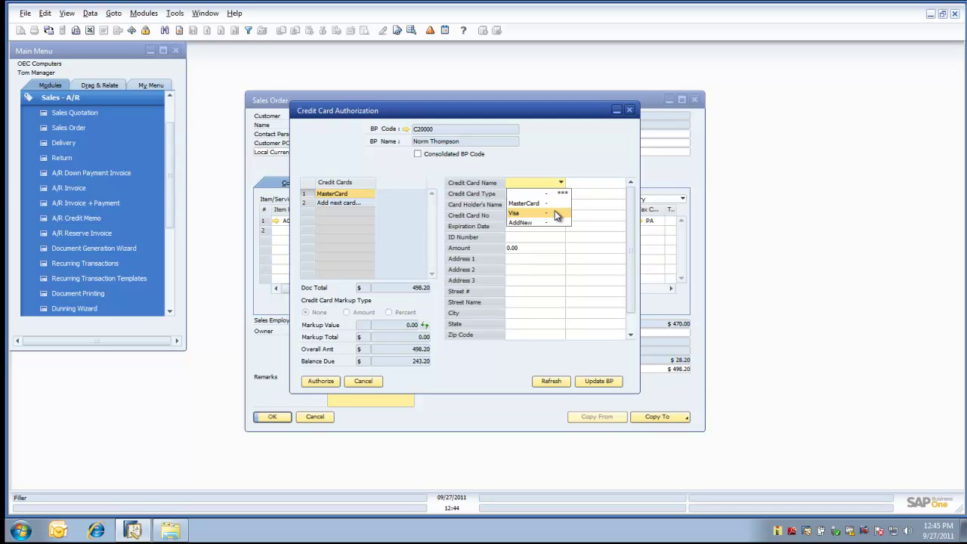
pyautogui.click(556, 215)
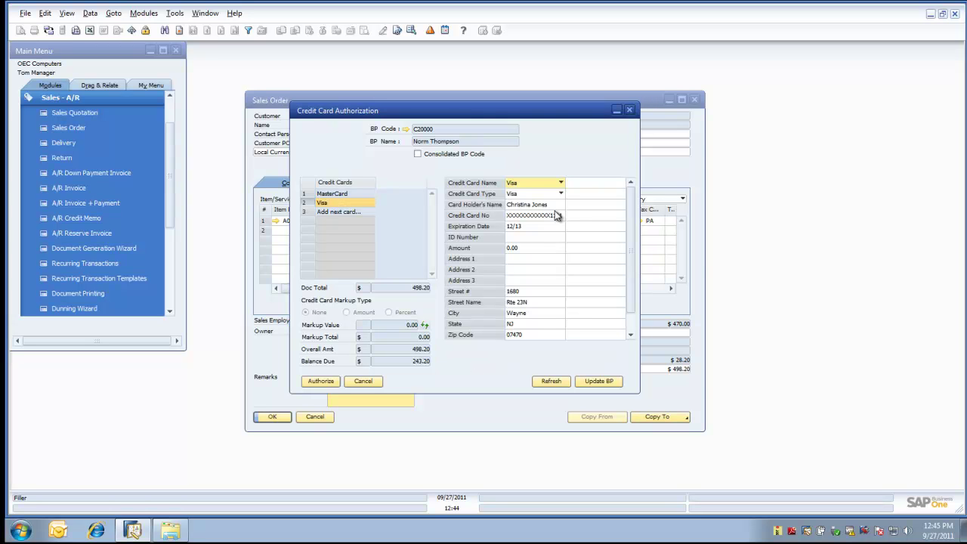
pyautogui.click(519, 238)
pyautogui.write('258')
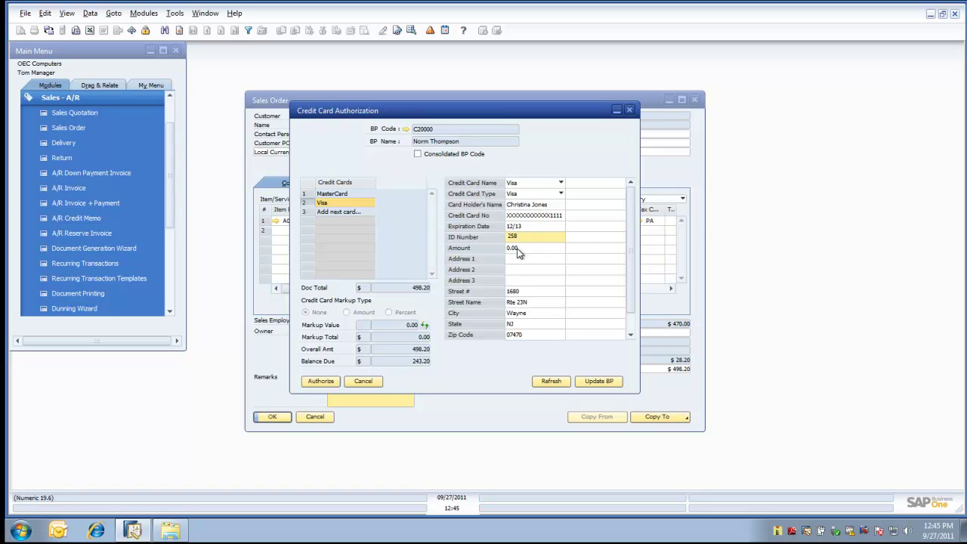
pyautogui.press('Tab')
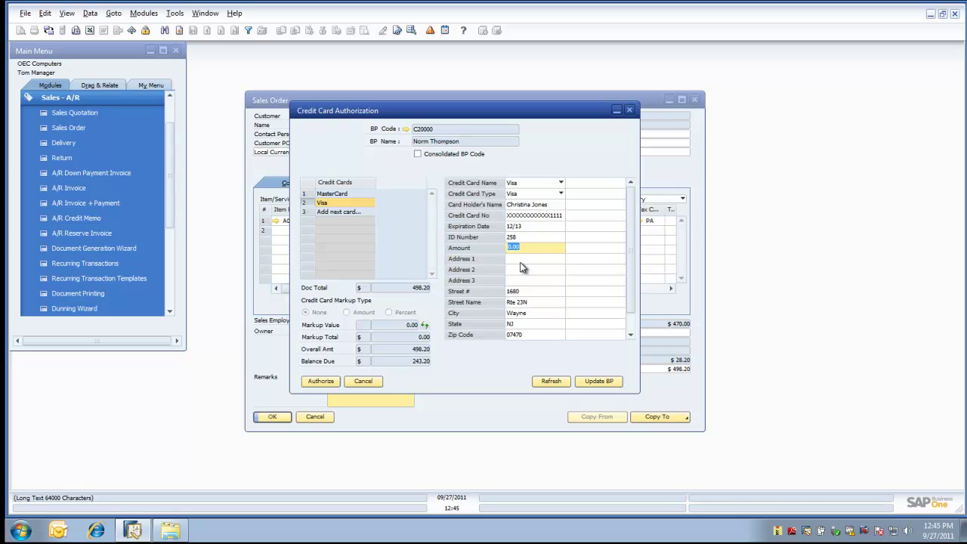
pyautogui.hotkey('ctrl', 'b')
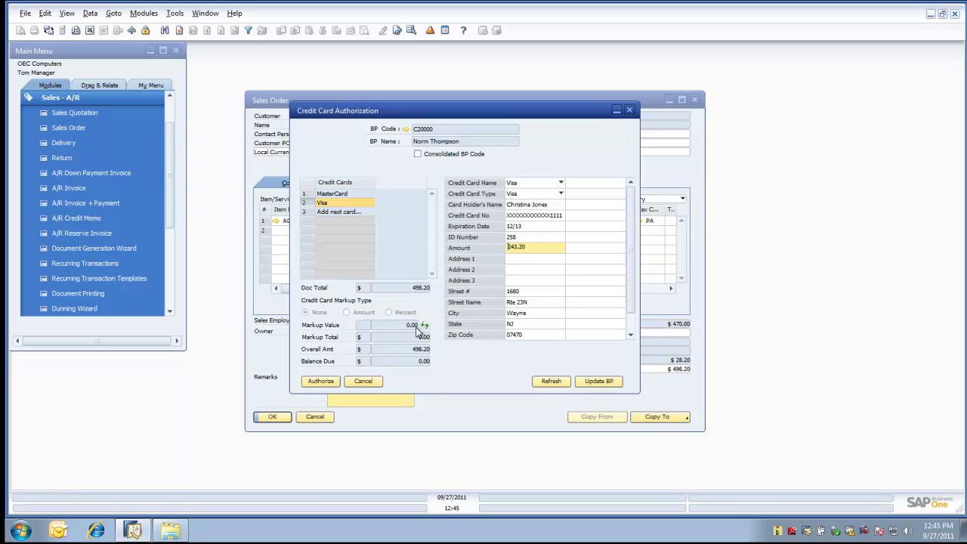
# Authorize the 255.00 MasterCard and 243.20 Visa amounts and close the authorization window.
pyautogui.click(323, 382)
pyautogui.scroll(-1, 631, 294)
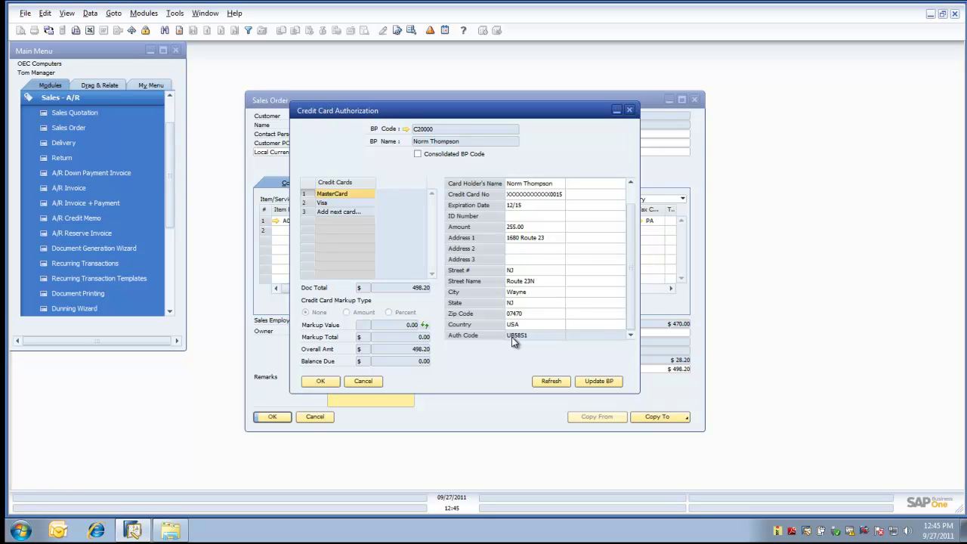
pyautogui.click(323, 381)
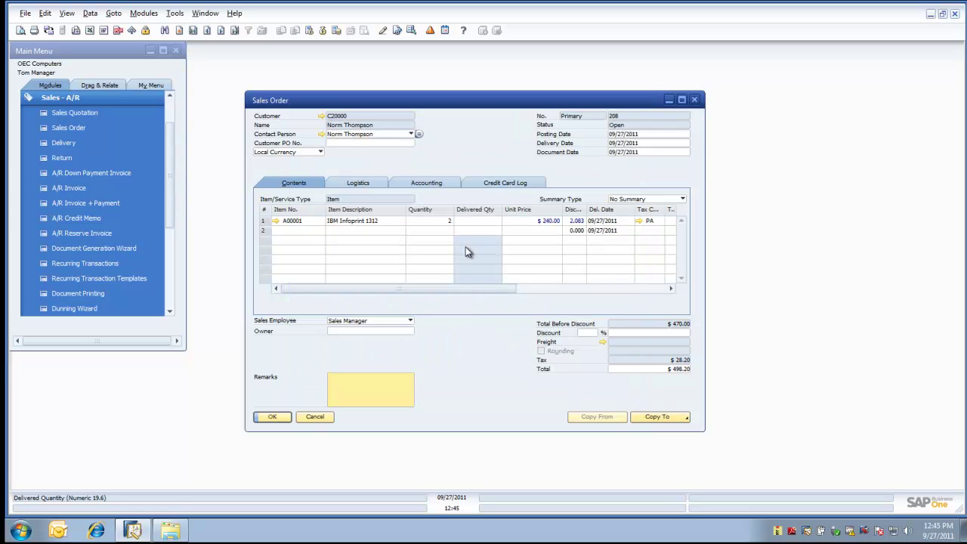
# Display Sales Order 208's credit card log with the MasterCard 255.00 and Visa 243.20 authorizations.
pyautogui.click(507, 184)
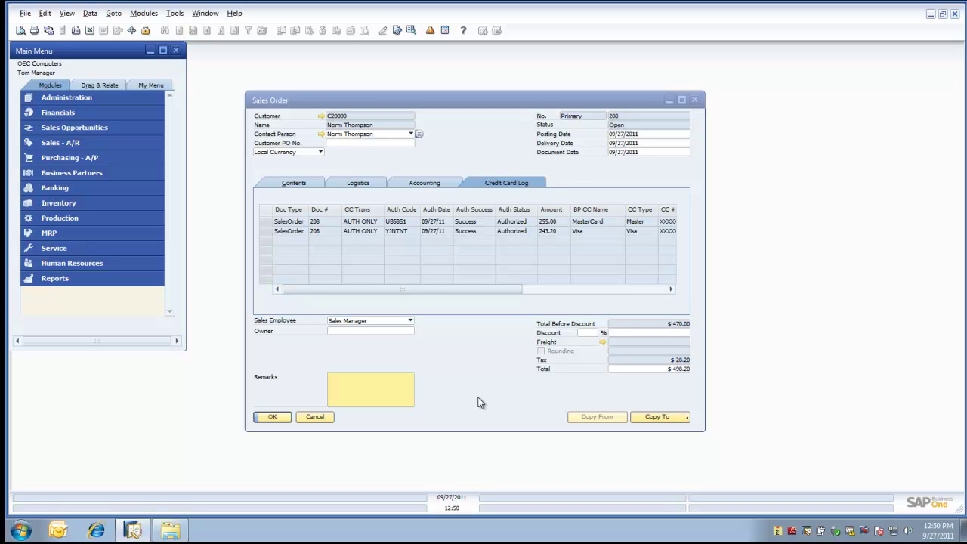
# Copy sales order 208 to an A/R invoice, add it, and reopen invoice 181.
pyautogui.click(667, 420)
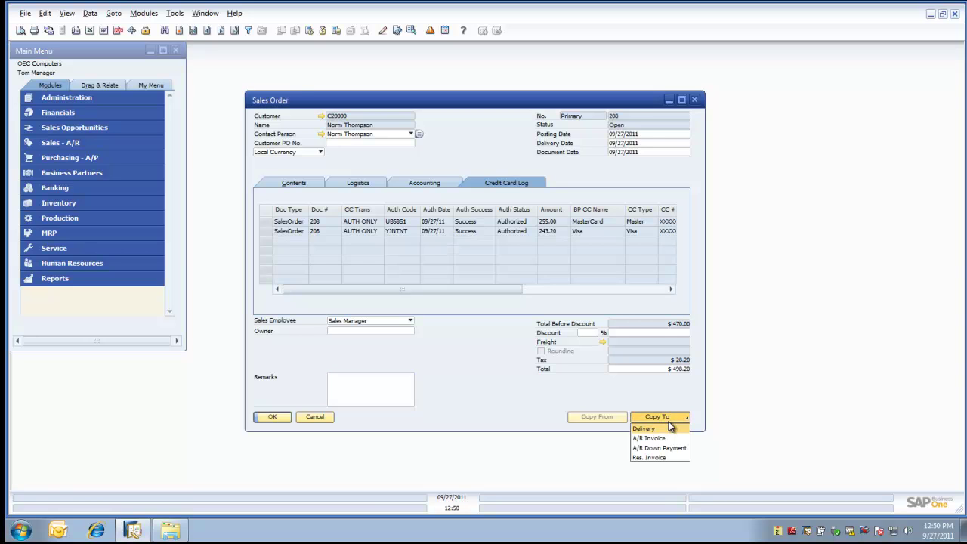
pyautogui.click(667, 438)
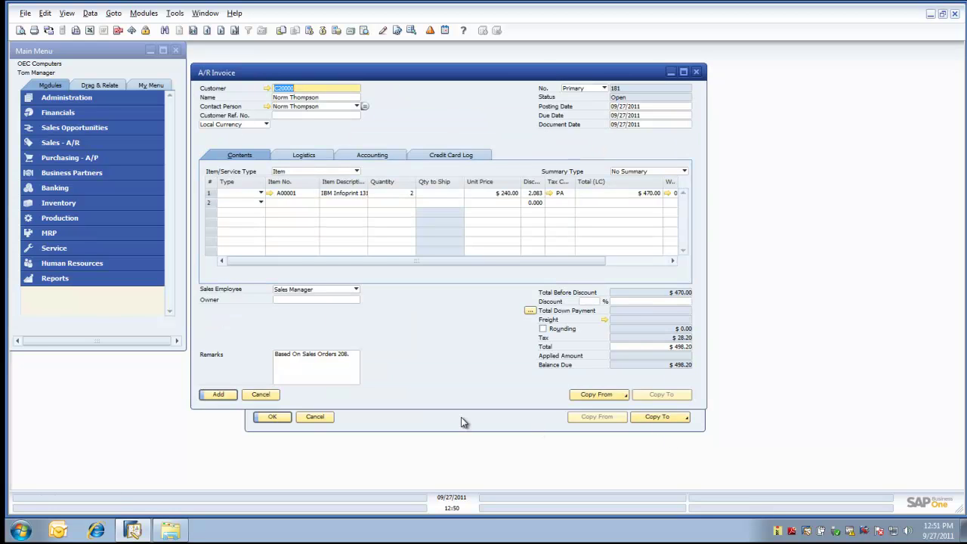
pyautogui.click(219, 395)
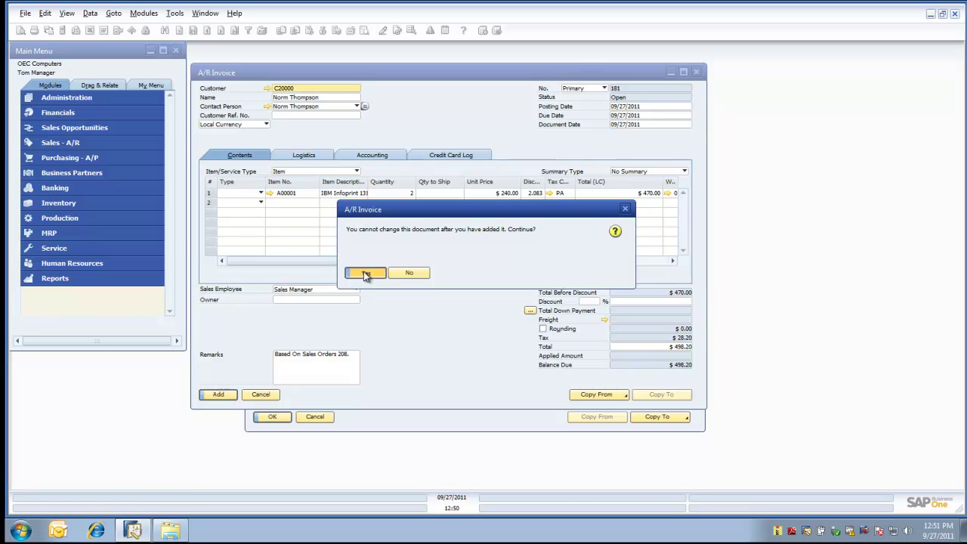
pyautogui.click(365, 273)
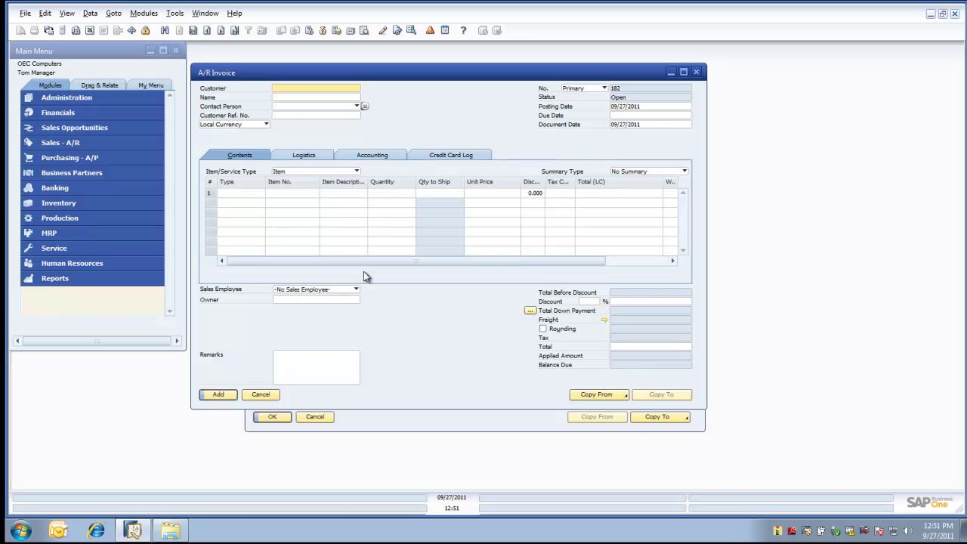
pyautogui.click(208, 32)
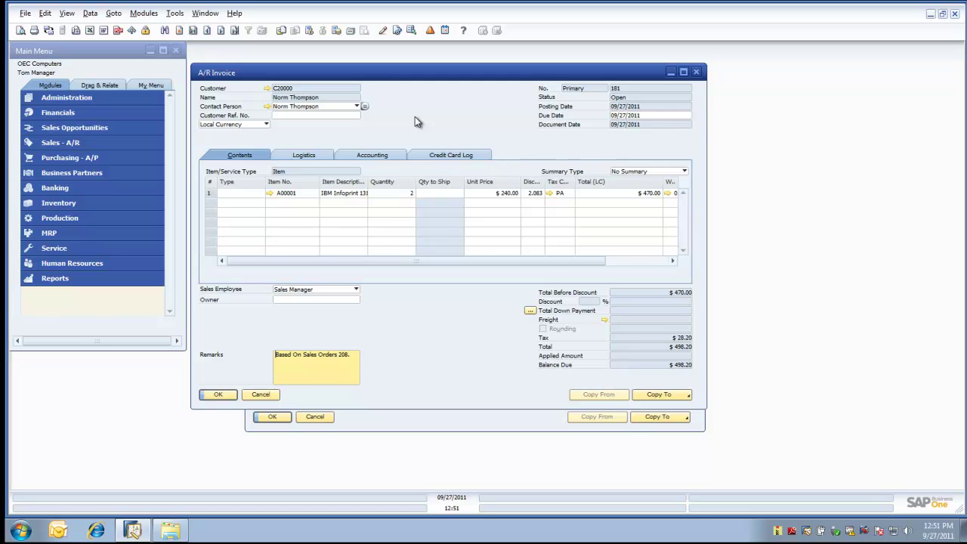
# Look at invoice 181's Credit Card Authorization options in the context menu, then dismiss it.
pyautogui.rightClick(415, 116)
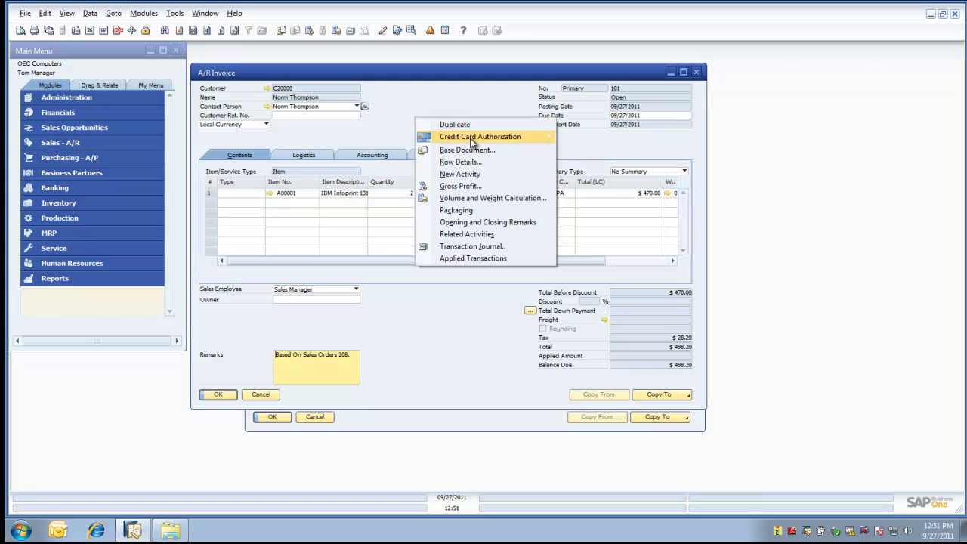
pyautogui.moveTo(473, 140)
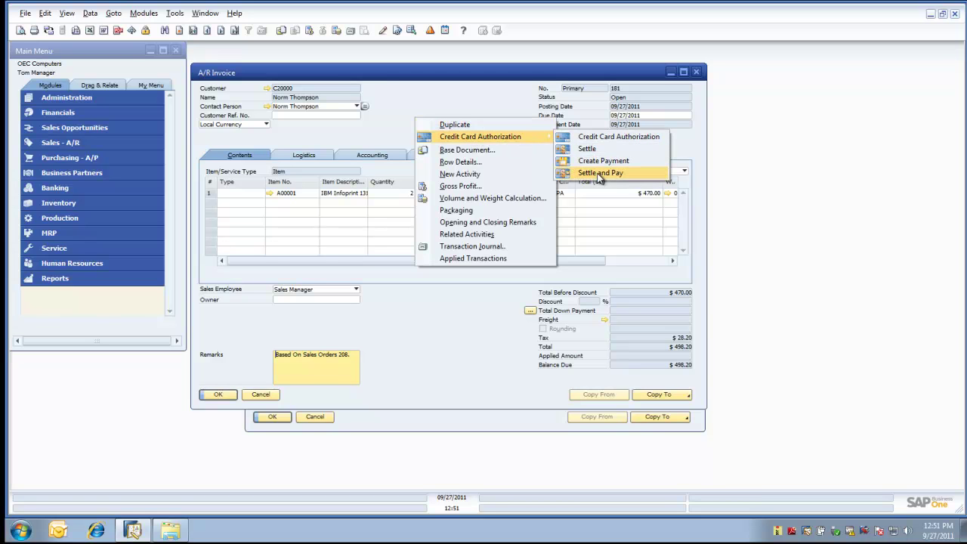
pyautogui.click(486, 98)
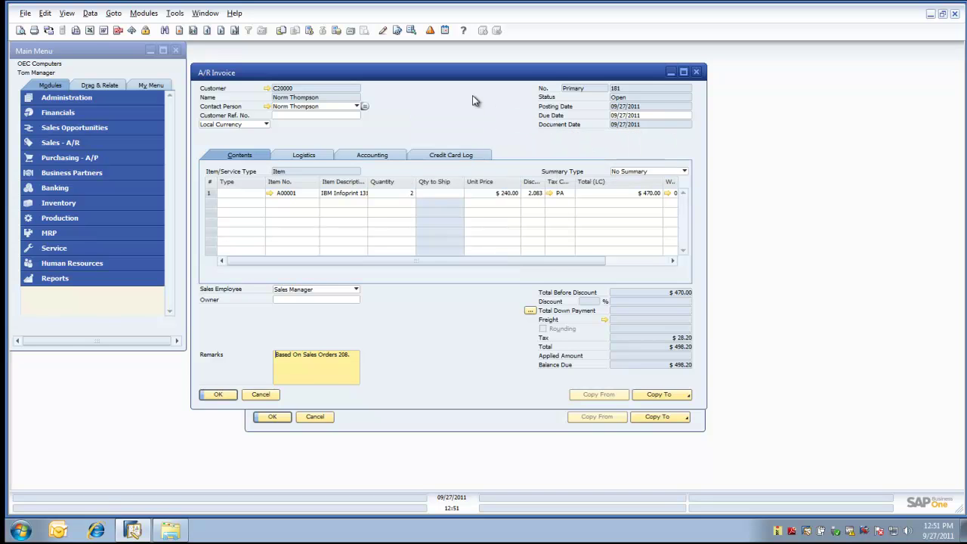
# Expand Banking > Incoming Payments > Credit Card Processing in the main menu.
pyautogui.click(51, 188)
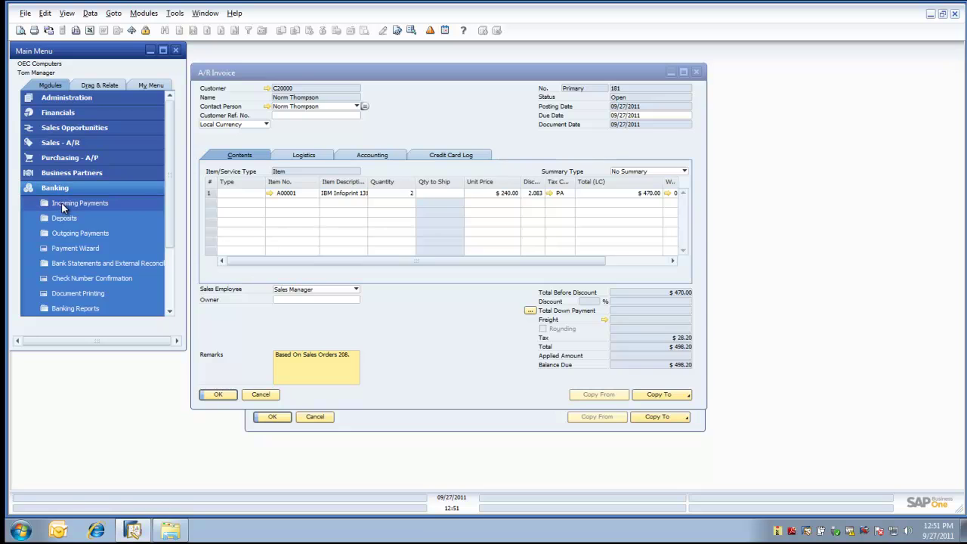
pyautogui.click(63, 204)
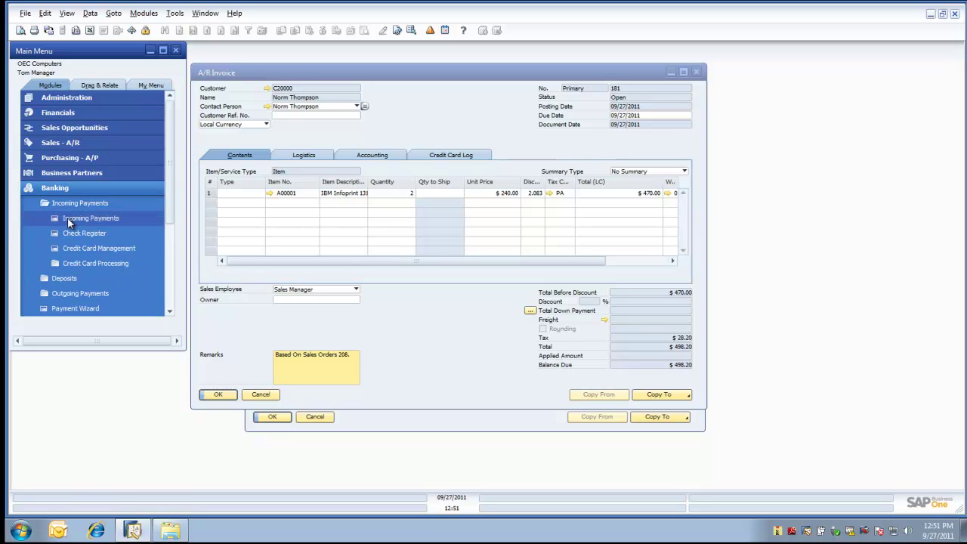
pyautogui.click(82, 263)
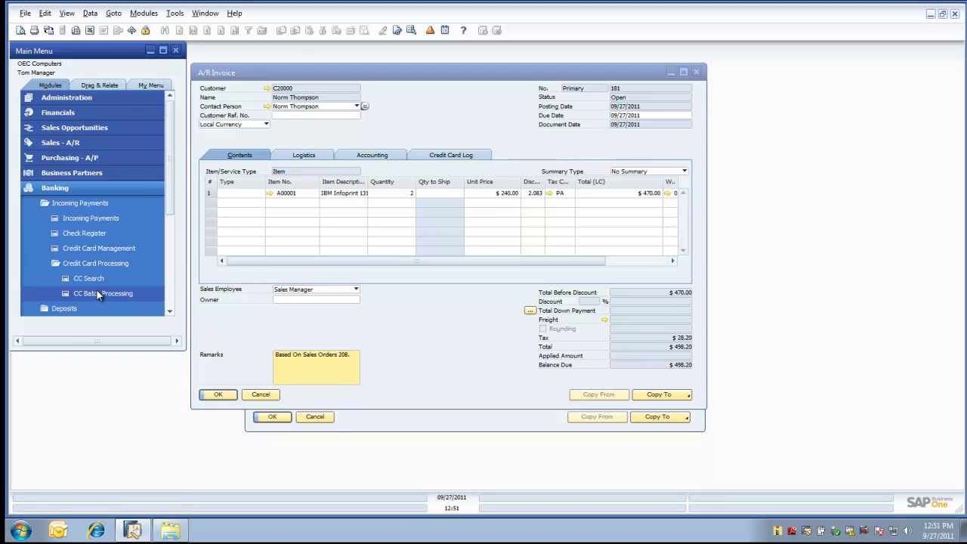
# Settle both invoice 181 card authorizations in CC Batch Processing, creating an incoming payment.
pyautogui.click(97, 293)
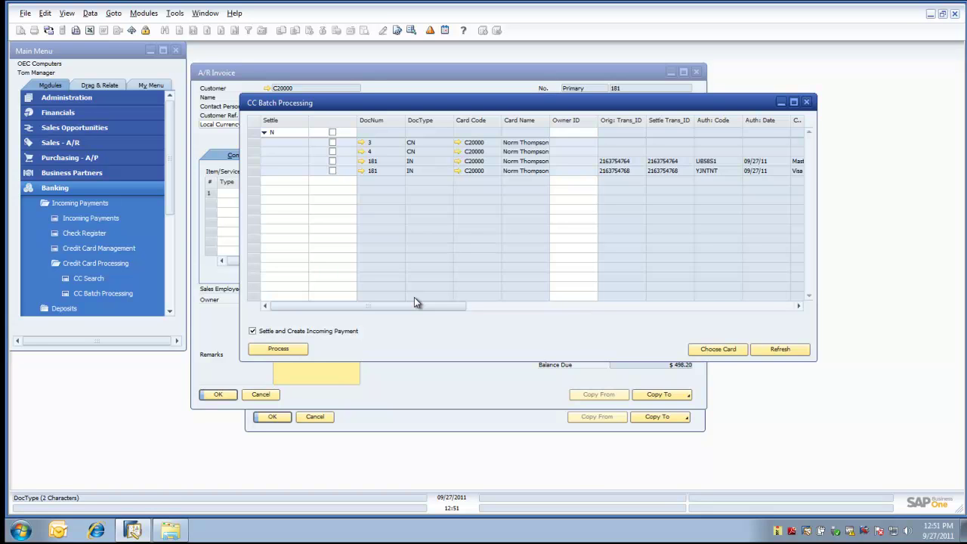
pyautogui.click(333, 162)
pyautogui.click(333, 171)
pyautogui.moveTo(462, 305); pyautogui.dragTo(542, 323)
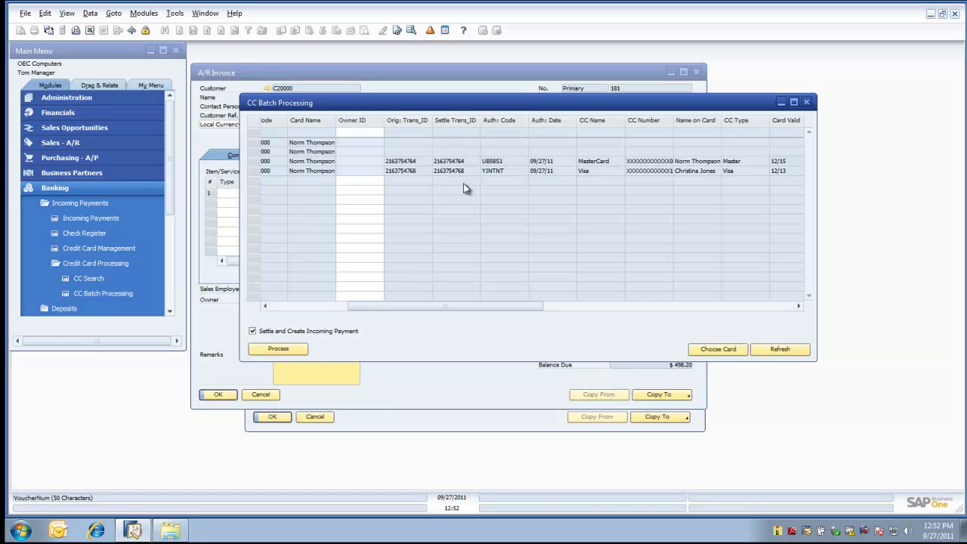
pyautogui.moveTo(436, 310); pyautogui.dragTo(331, 309)
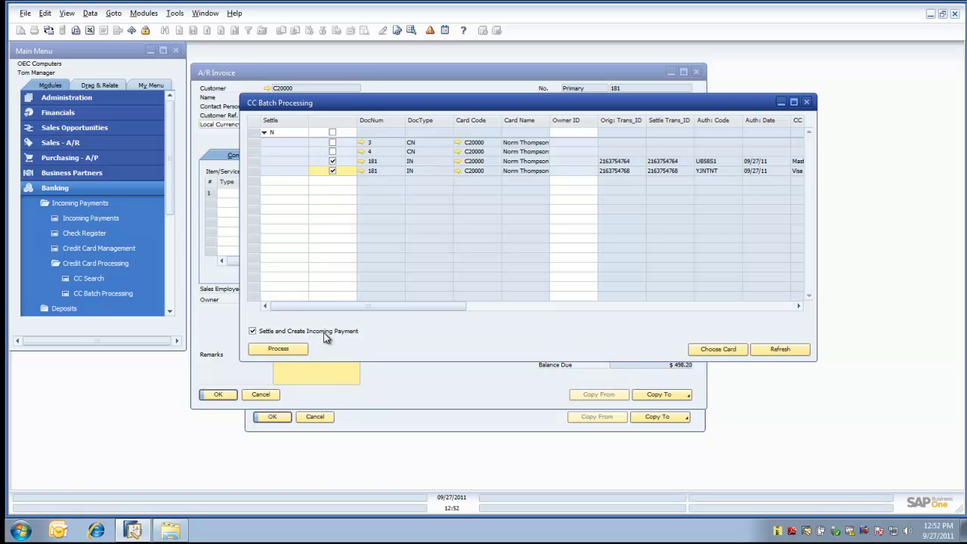
pyautogui.click(278, 350)
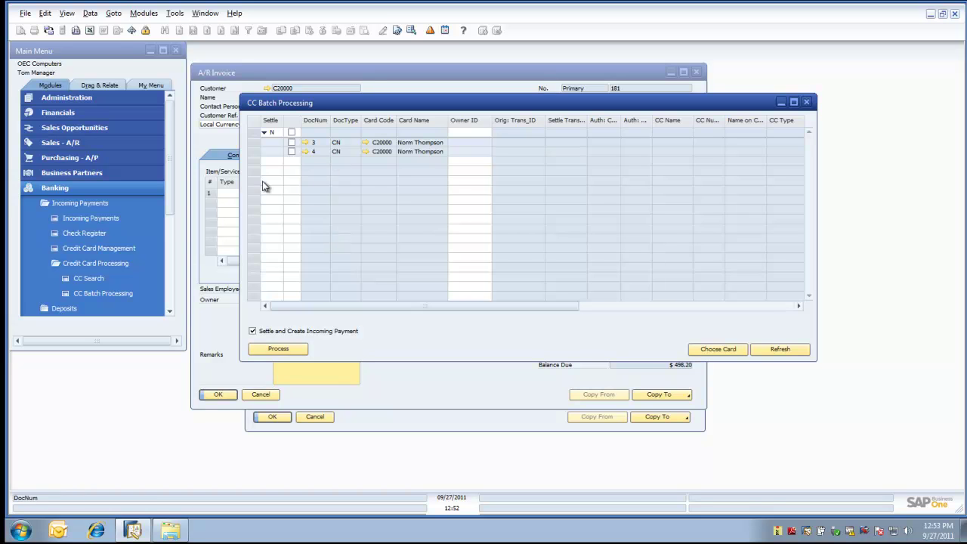
# Leave CC Batch Processing and display the last incoming payment, 122, applying $498.20 to invoice 181.
pyautogui.click(807, 102)
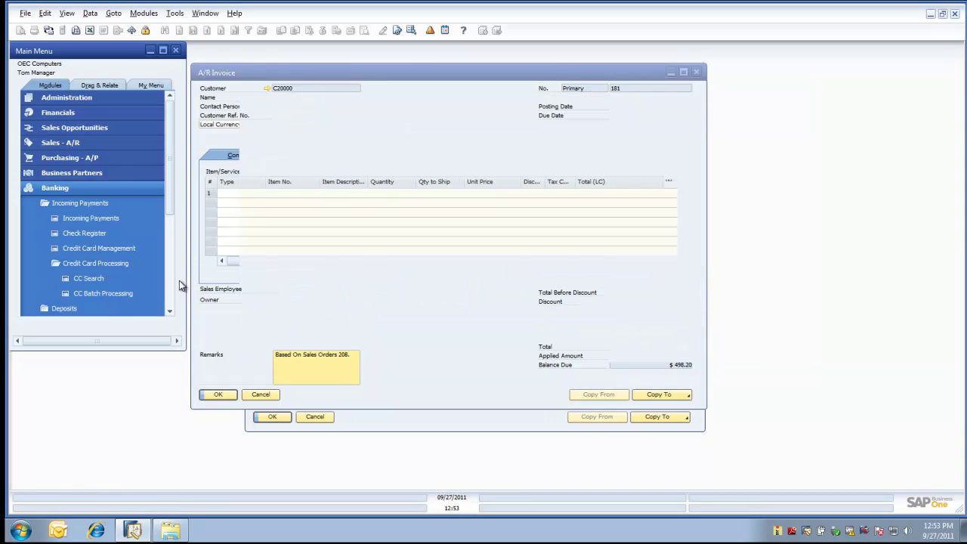
pyautogui.click(80, 217)
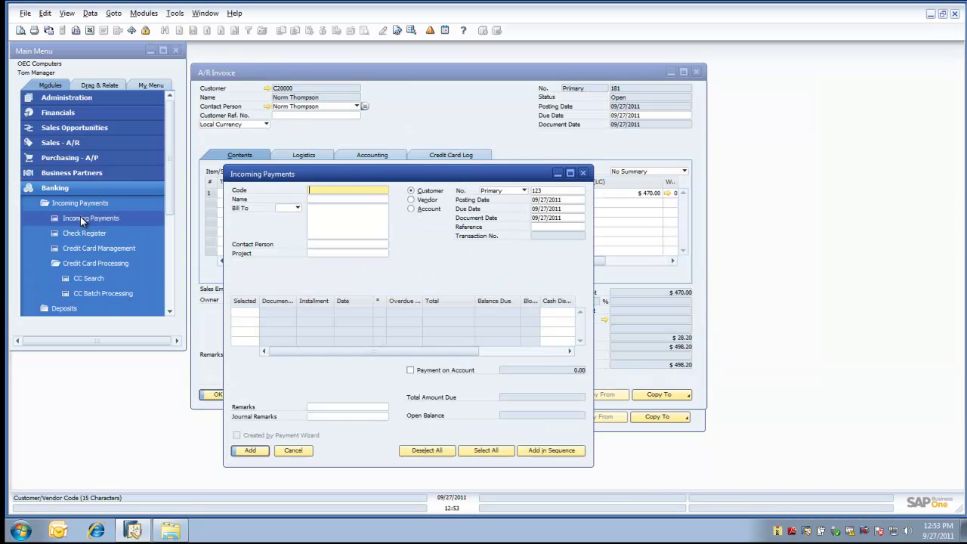
pyautogui.click(205, 31)
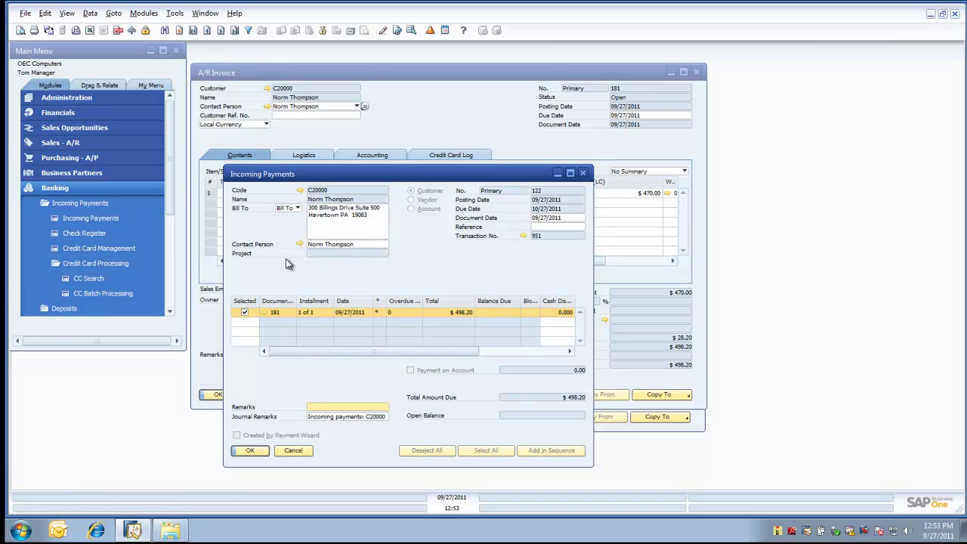